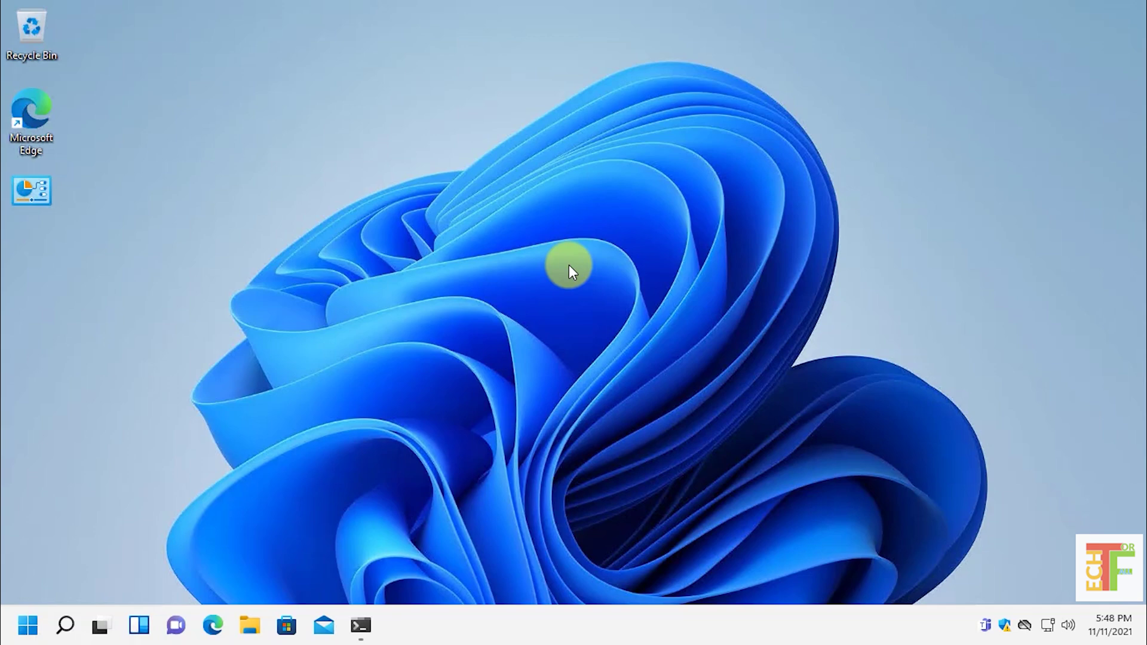
Search the Start menu for 'paint' and launch Paint with a blank canvas
click(28, 624)
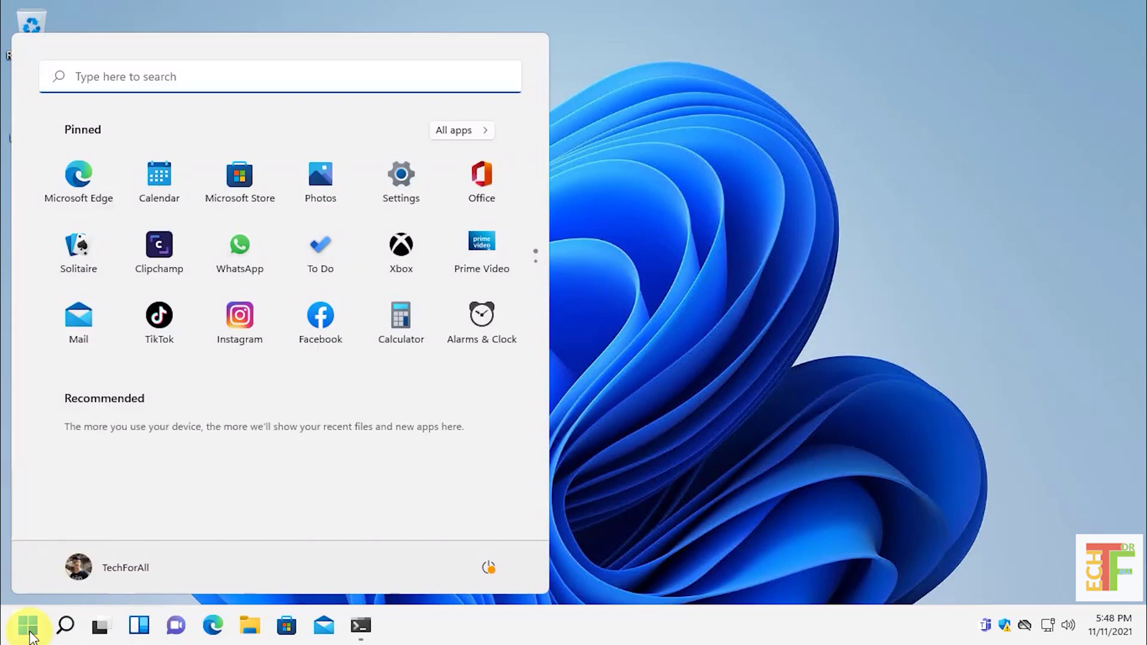
text(paint)
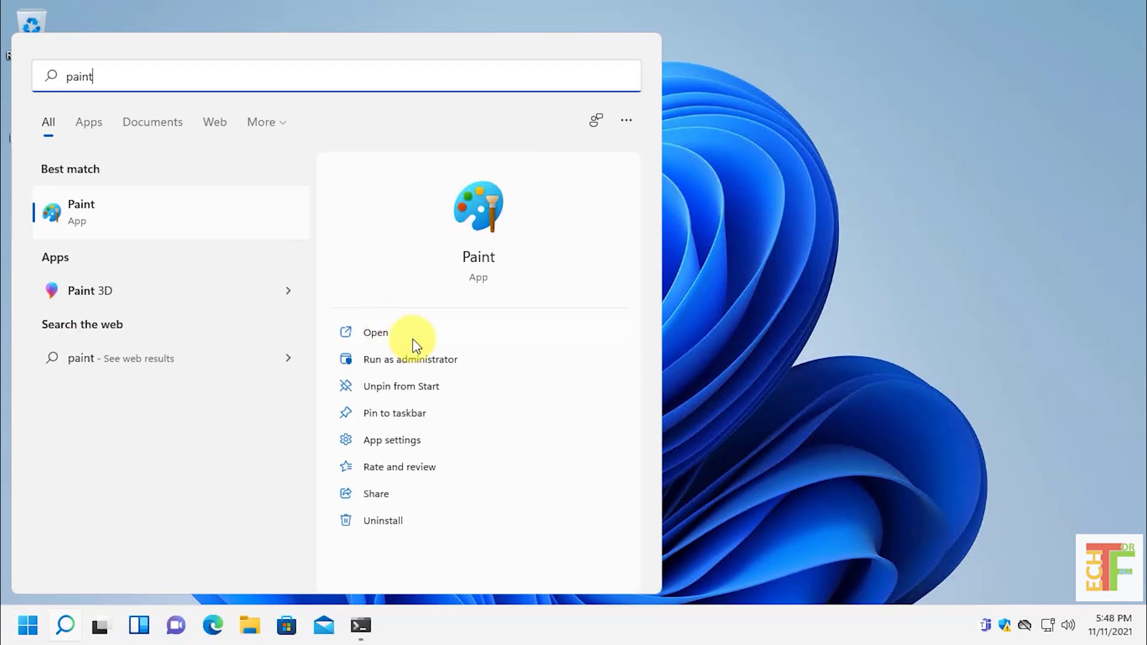
click(413, 336)
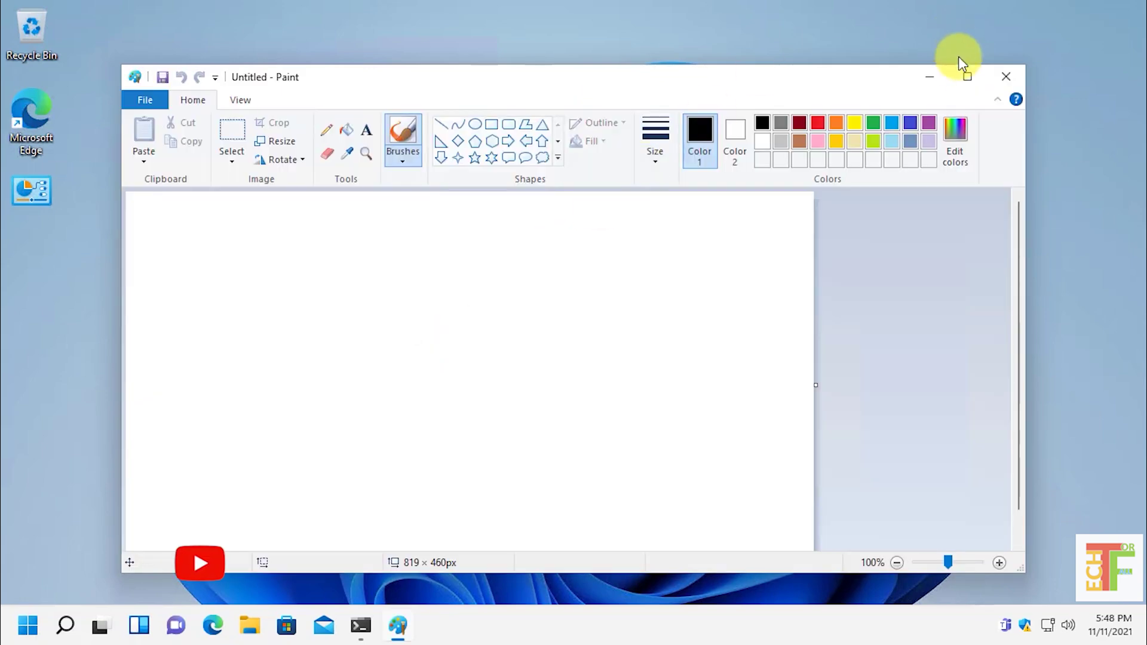
Maximize Paint, draw two black freehand strokes and a curved line, then an outlined rectangle
click(966, 76)
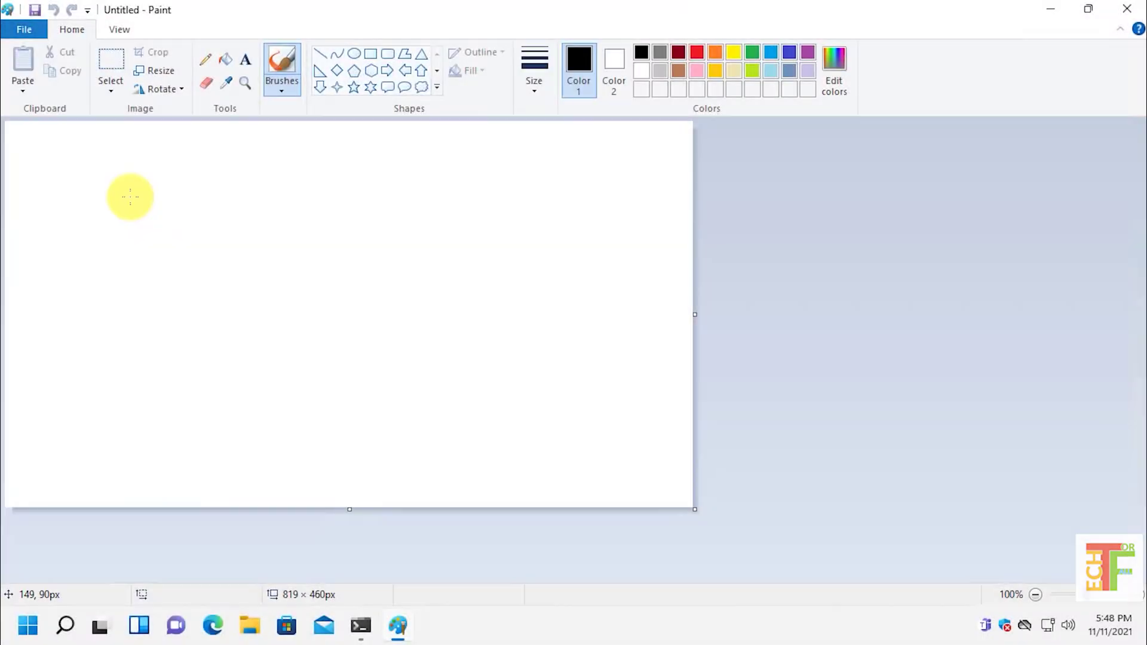
drag(130, 197, 164, 305)
drag(238, 168, 278, 304)
drag(203, 285, 445, 320)
click(369, 53)
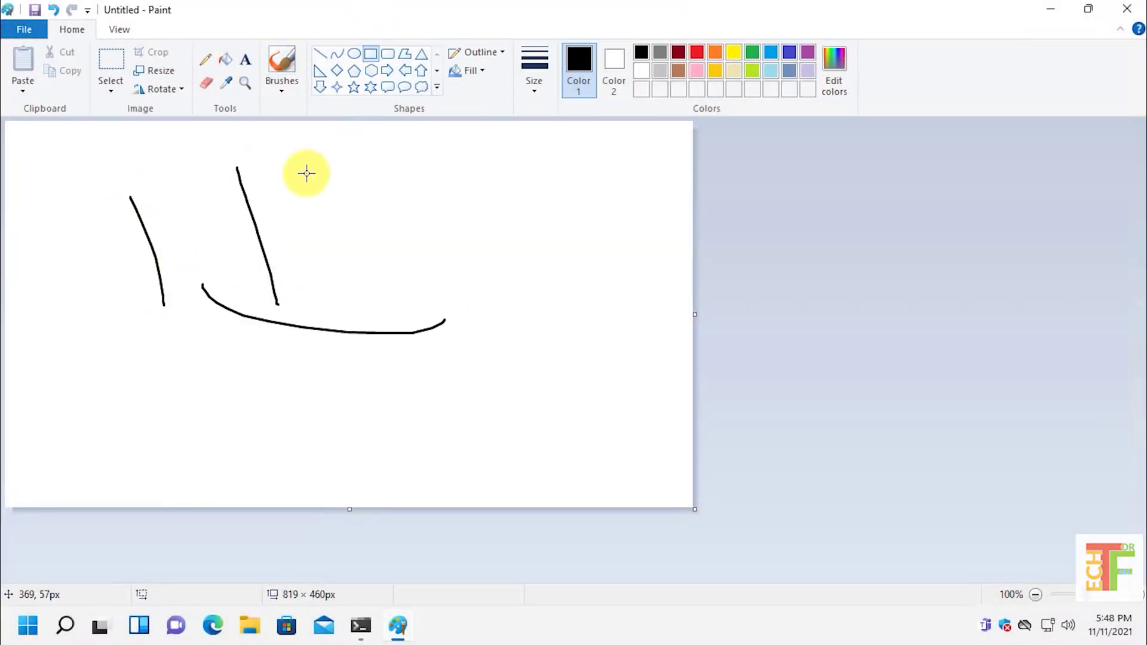
drag(283, 160, 599, 268)
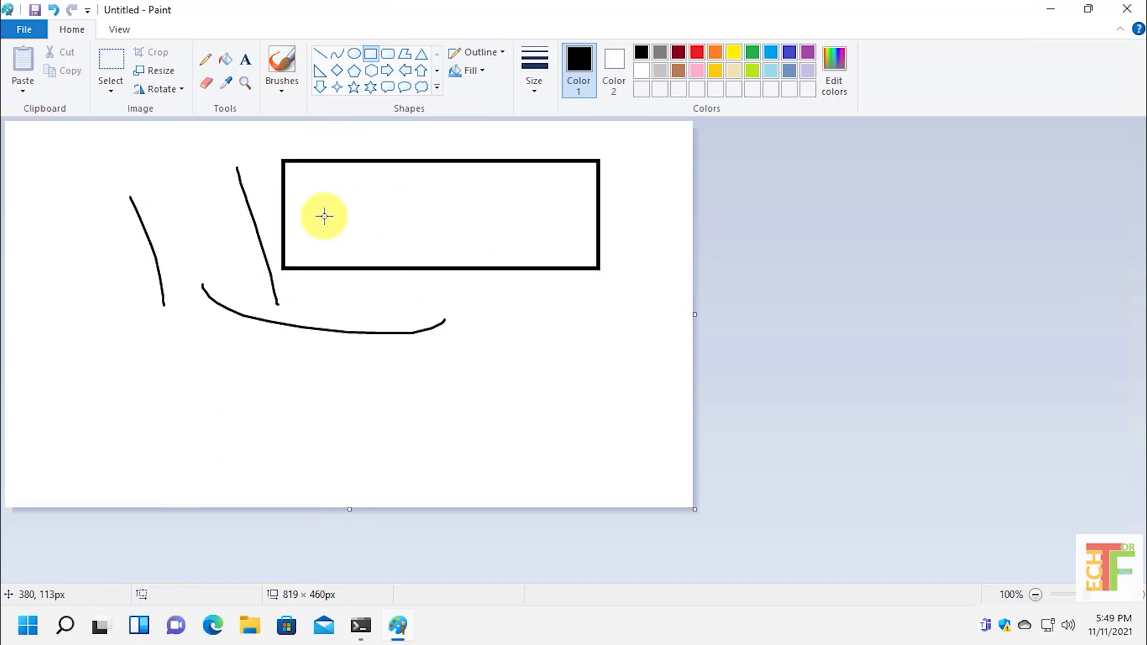
Confirm Paint is version 10.2104.17.0 in About Paint, then close Paint
click(18, 30)
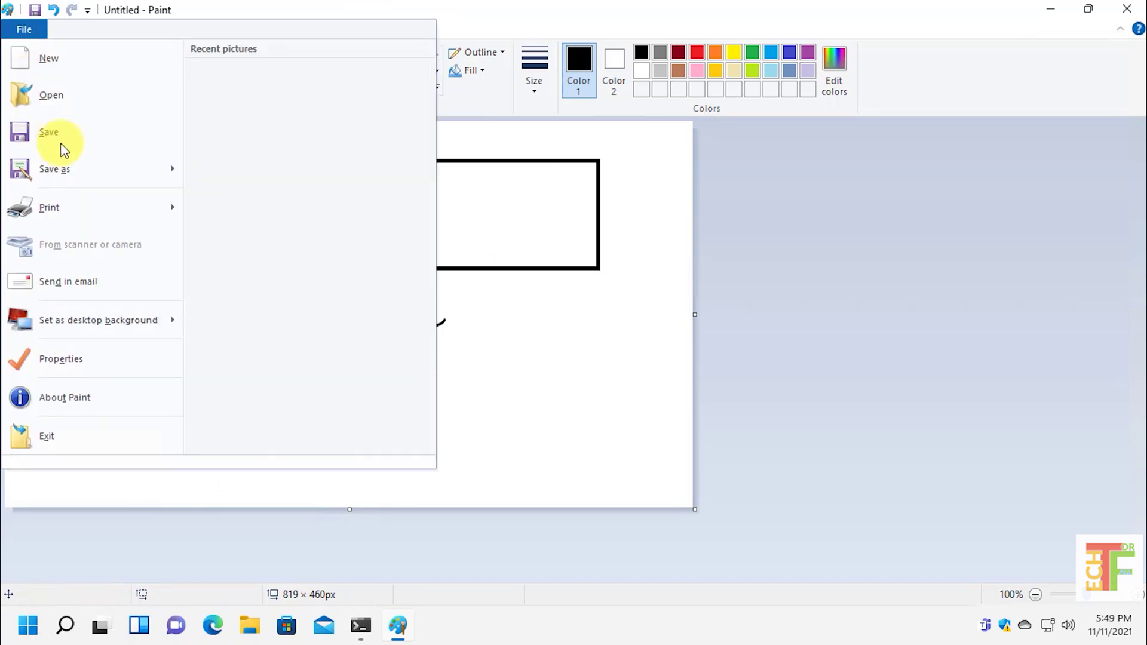
click(85, 399)
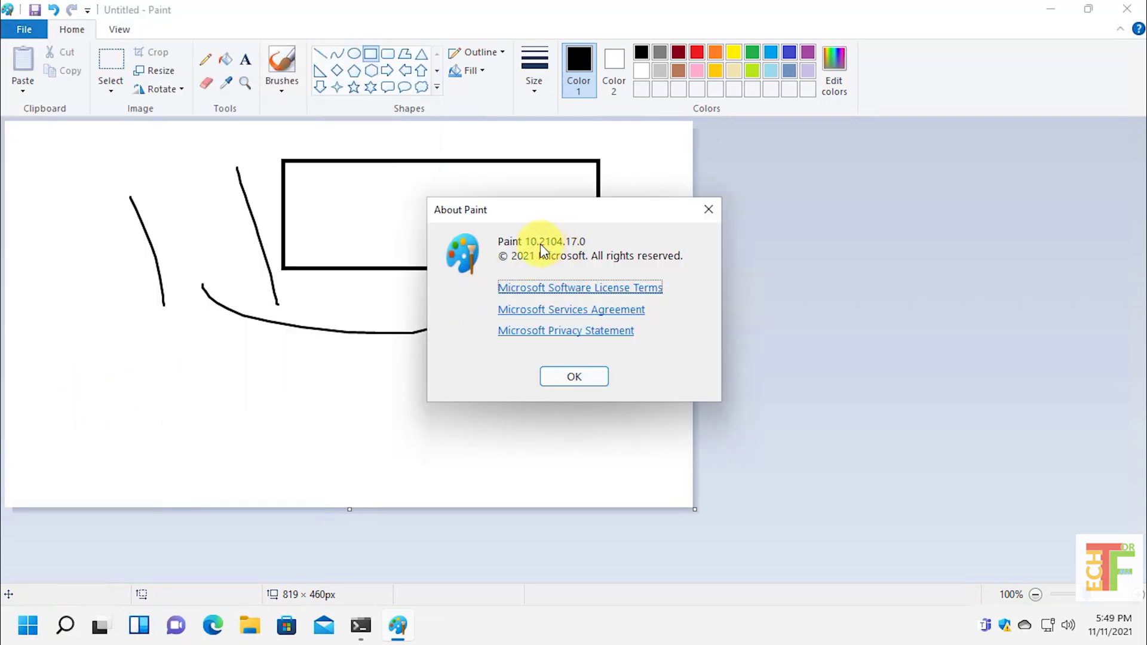
click(575, 377)
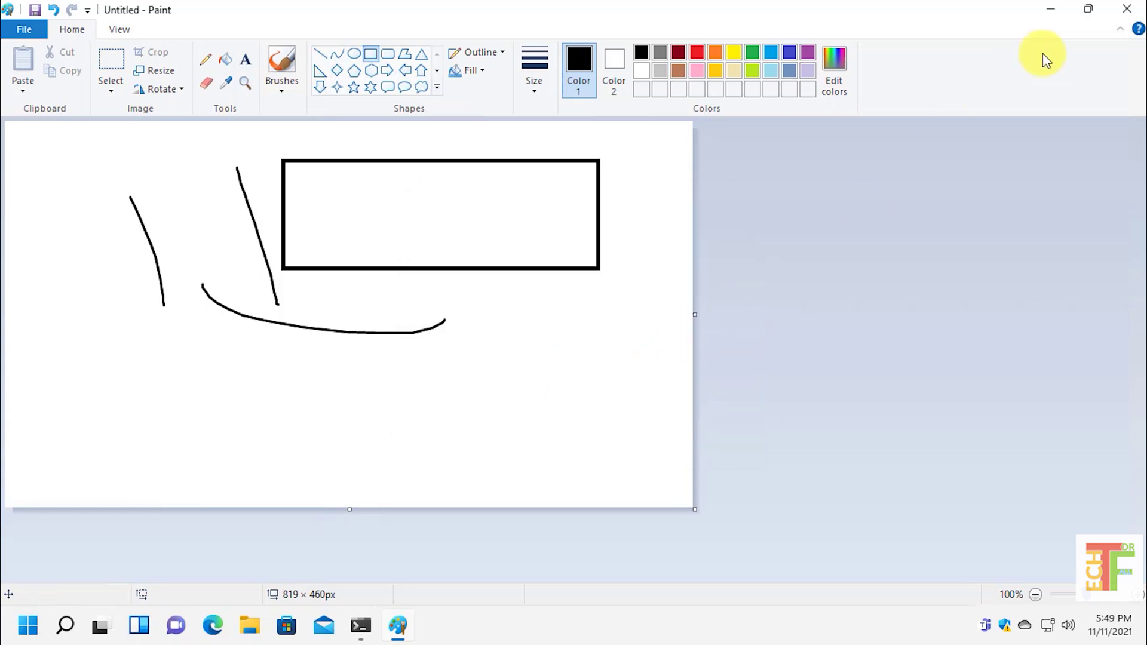
click(1126, 9)
Discard the drawing, open Microsoft Store, and view the Library with 39 available updates
click(620, 312)
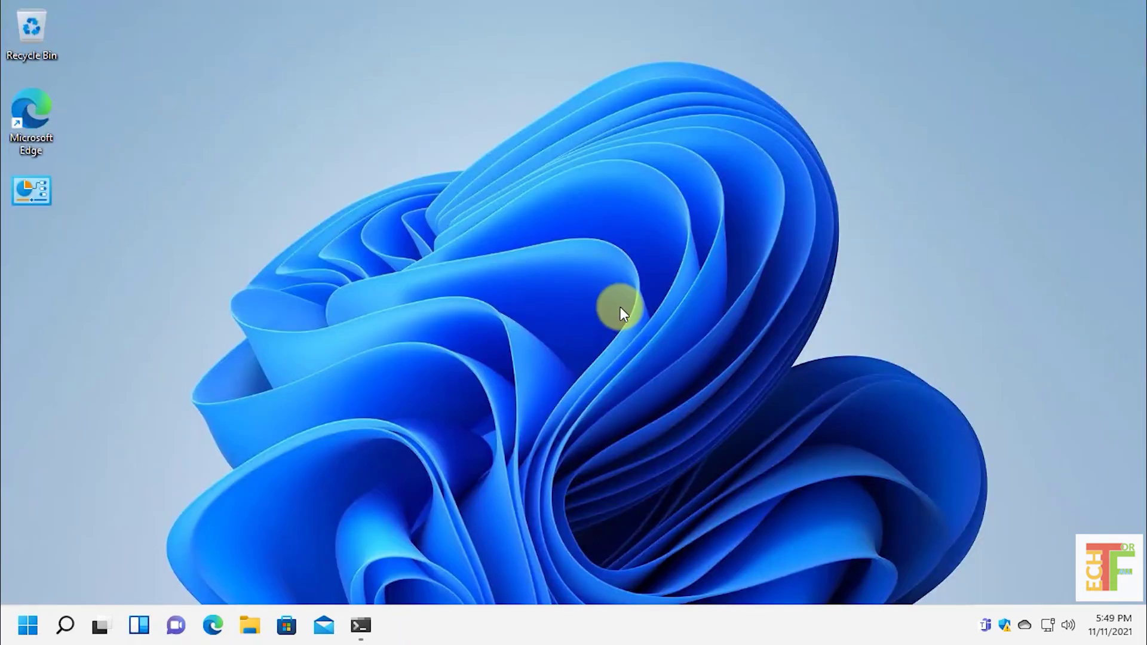
click(287, 630)
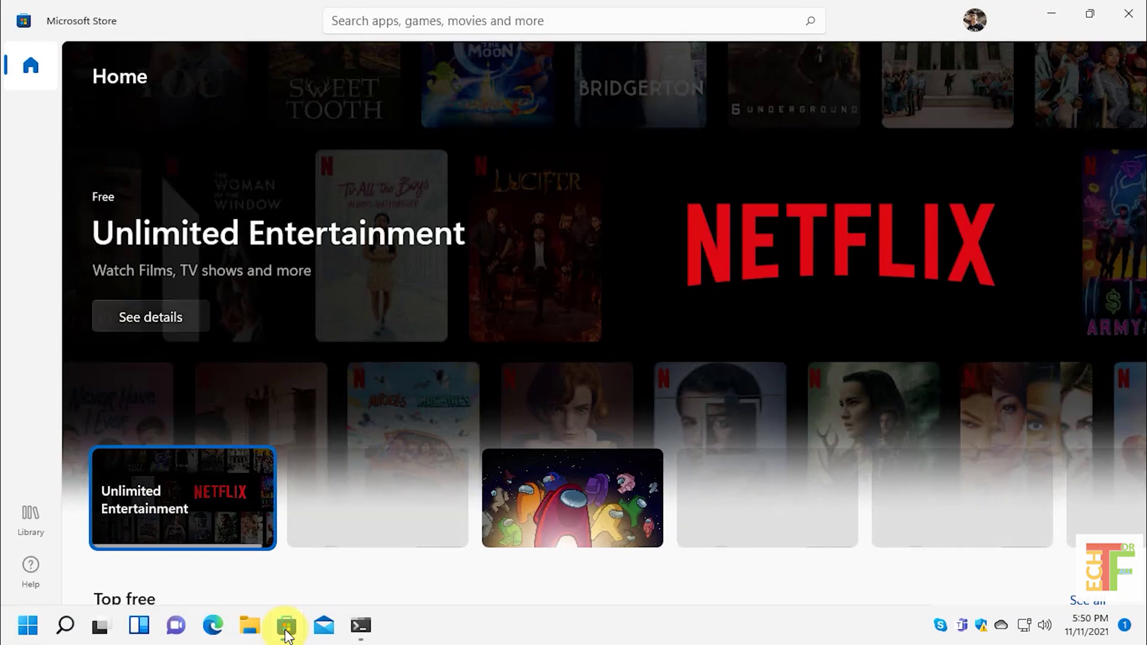
click(32, 521)
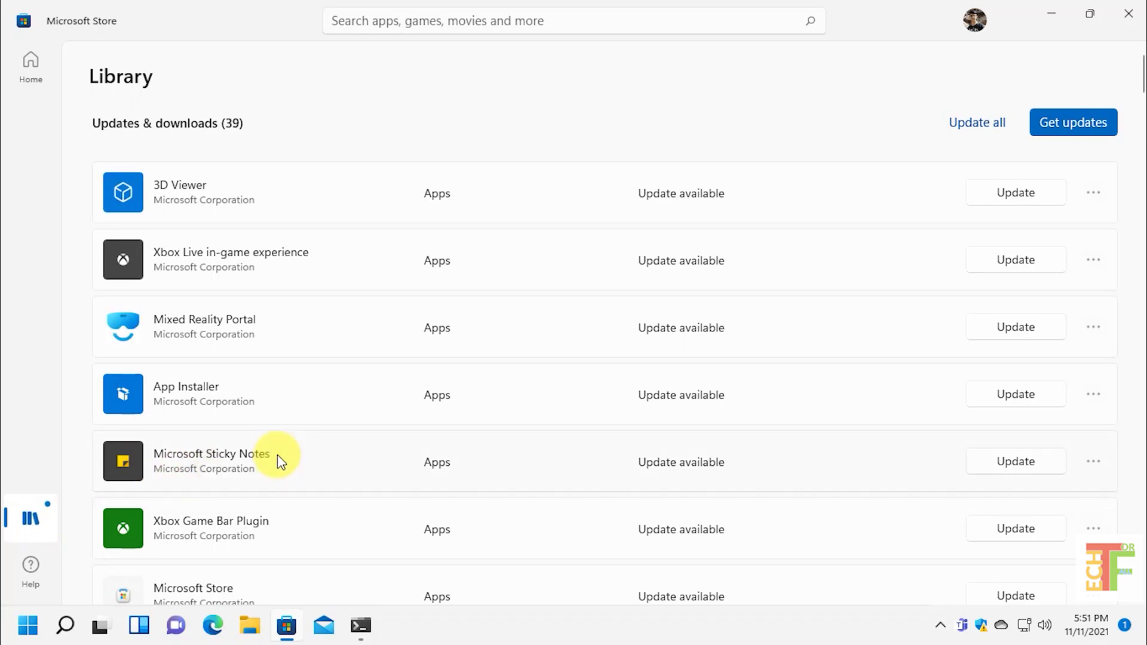
scroll(277, 461, down, 2)
scroll(276, 461, down, 2)
scroll(276, 461, down, 2)
scroll(281, 442, down, 2)
scroll(282, 445, down, 1)
scroll(284, 445, down, 1)
scroll(285, 449, down, 2)
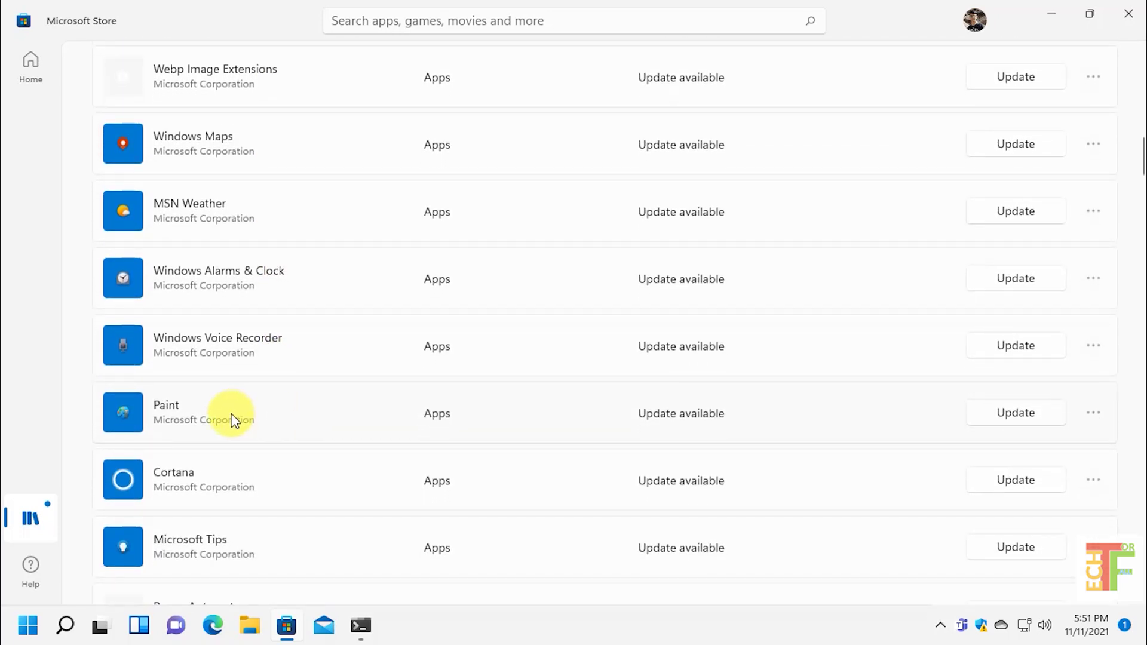
Update Paint from the Store Library, reducing pending updates from 39 to 38
click(1017, 415)
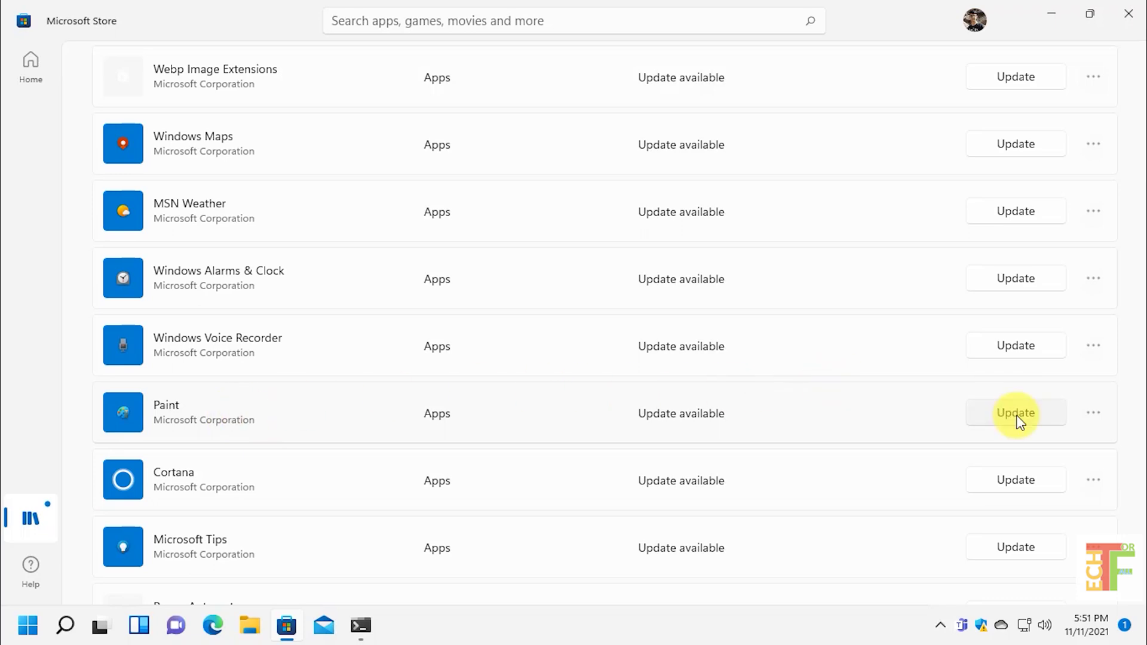
scroll(987, 370, up, 5)
scroll(987, 370, up, 6)
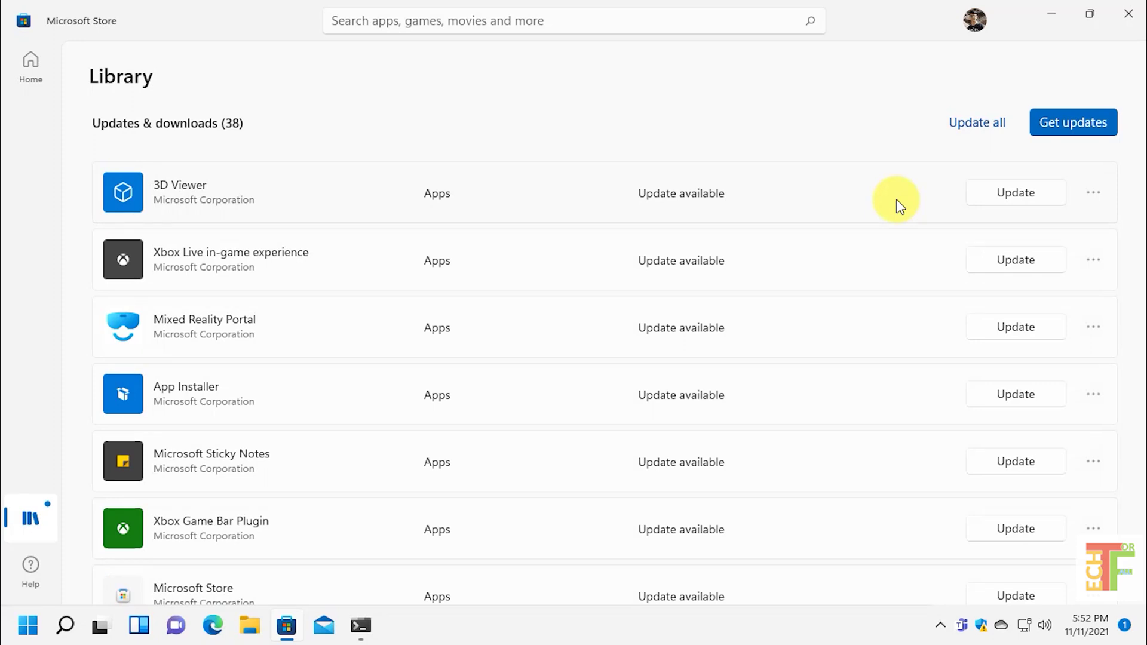
Close Microsoft Store and relaunch the updated Paint from a Start menu search for 'paint'
click(1128, 18)
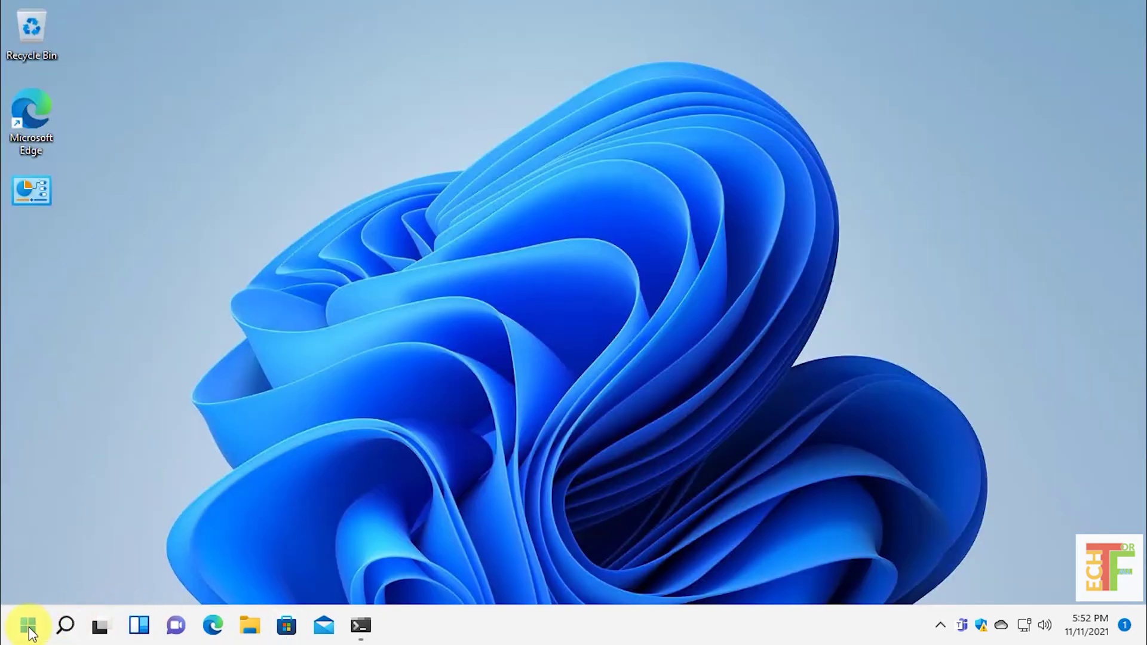
click(29, 626)
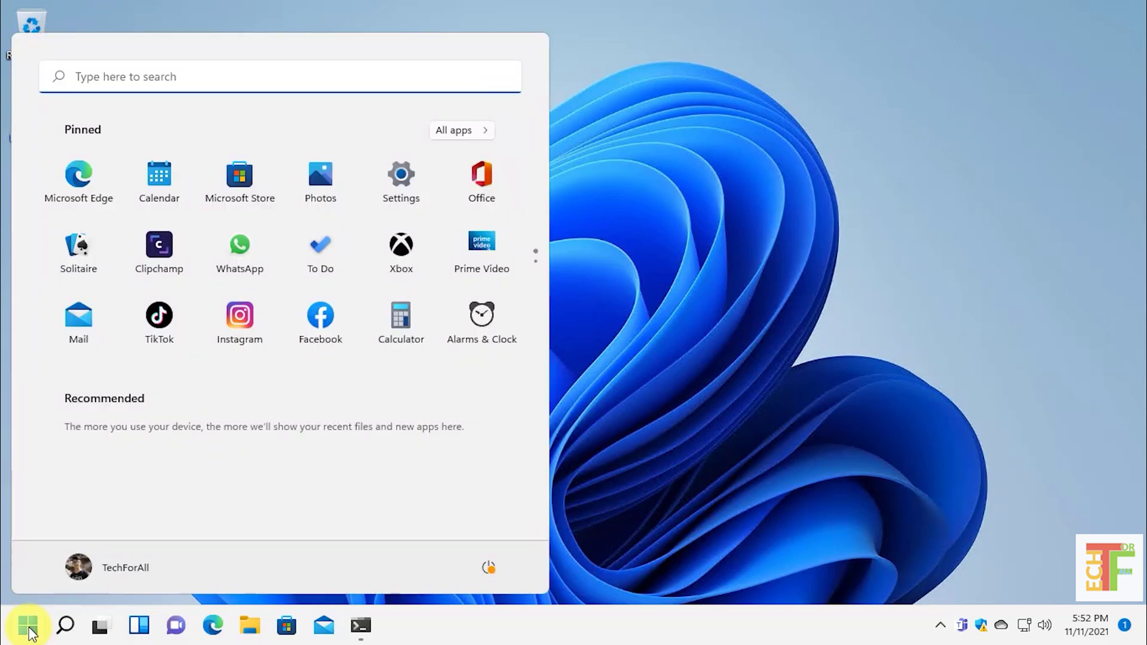
click(29, 627)
text(paint)
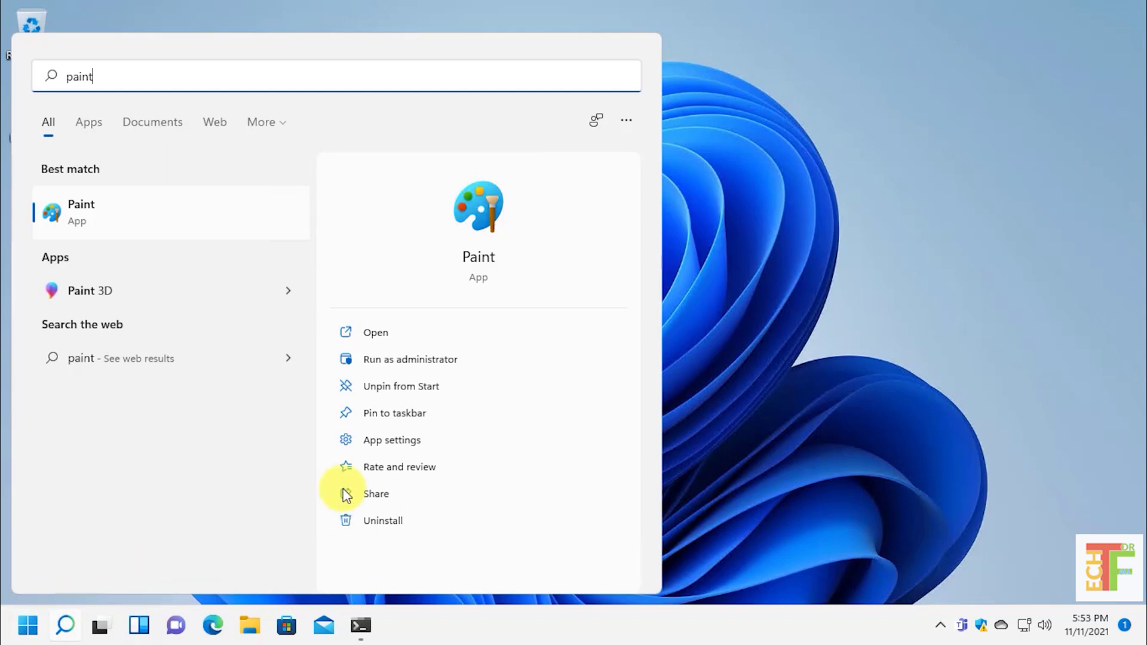
click(381, 343)
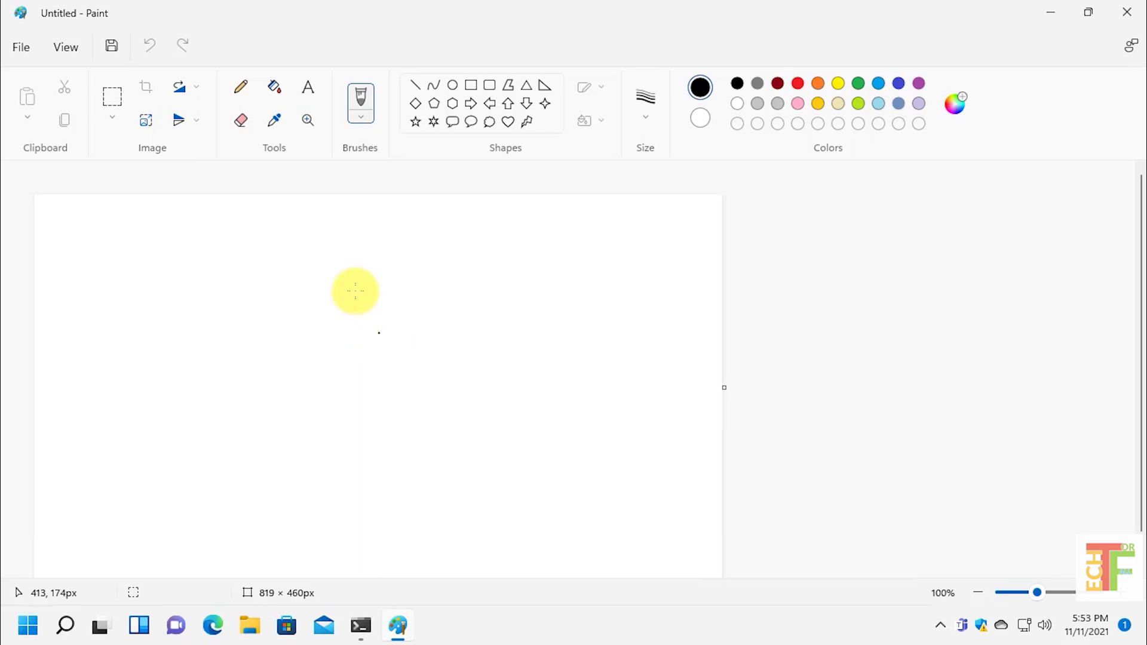
Draw a lower-left rectangle, a right-side triangle, and a tall overlapping rounded rectangle
click(471, 85)
drag(111, 280, 358, 451)
click(508, 343)
click(526, 85)
drag(480, 334, 655, 491)
click(467, 327)
click(489, 84)
drag(454, 199, 326, 440)
click(556, 232)
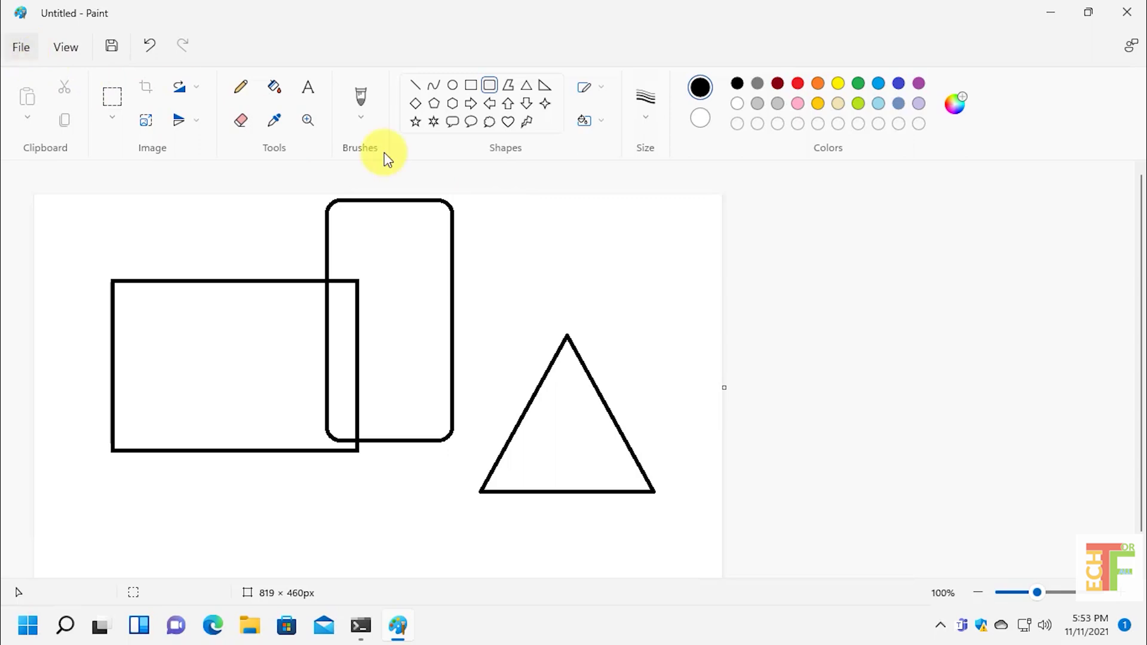
Add a down arrow above the triangle and a tall up arrow over the left rectangle
click(525, 103)
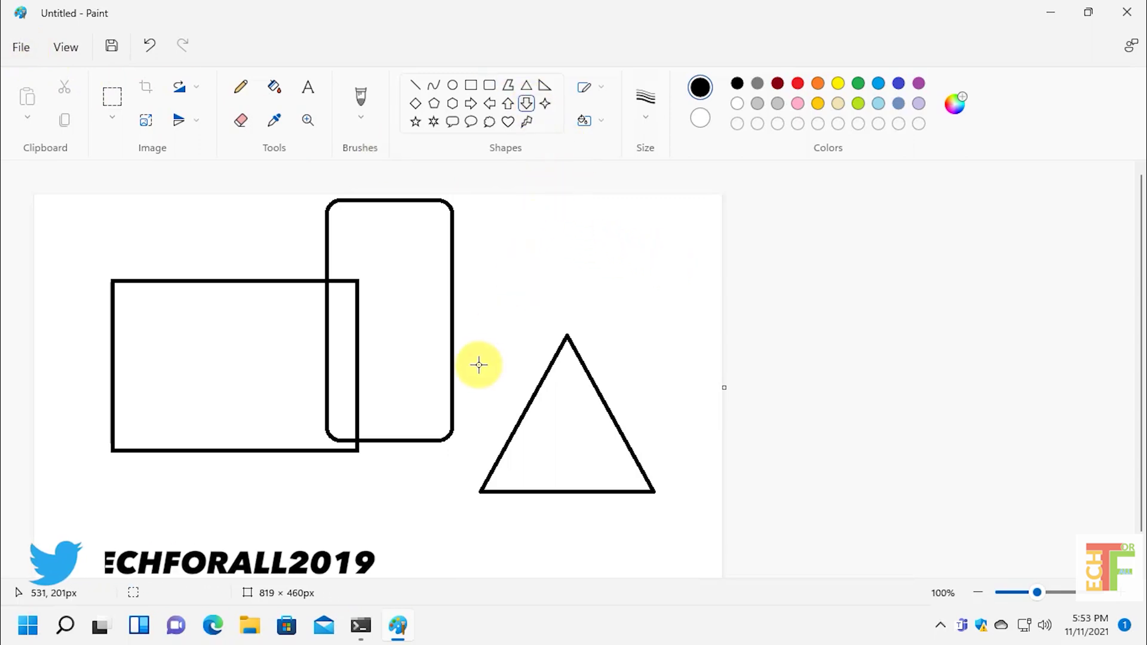
drag(563, 237, 461, 344)
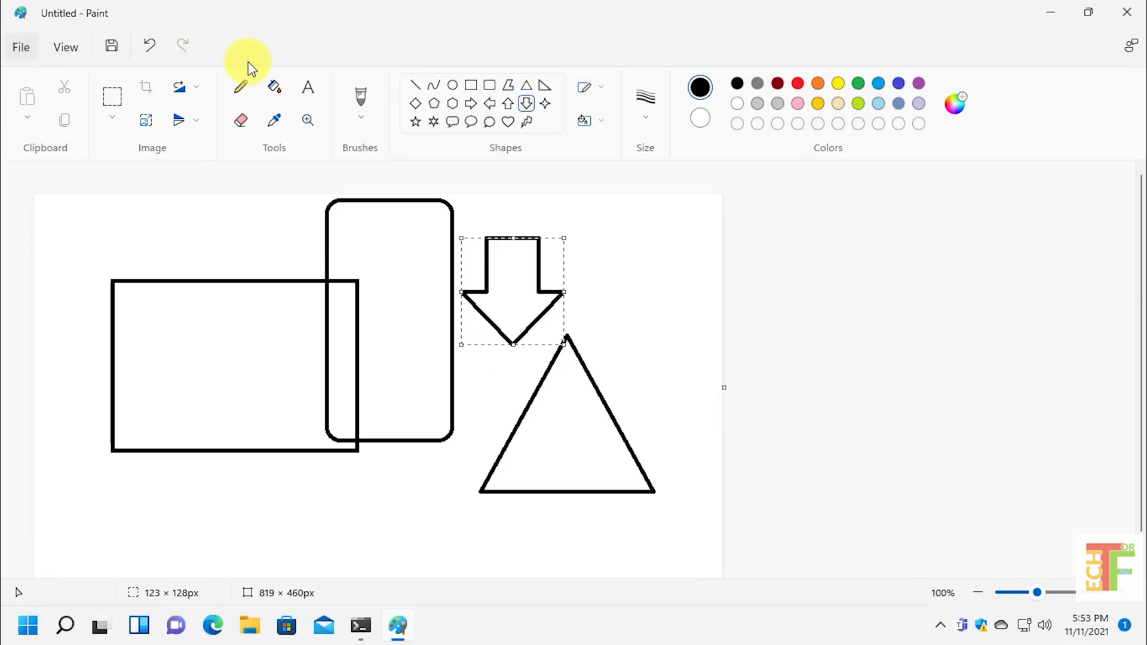
click(508, 103)
drag(234, 216, 155, 473)
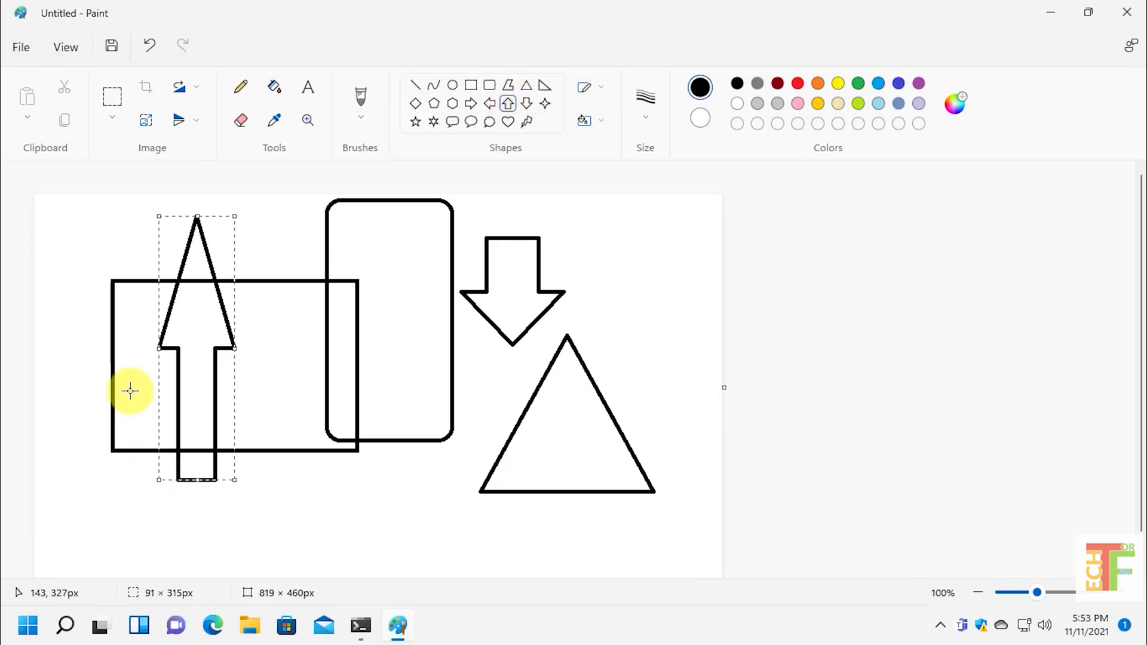
click(23, 52)
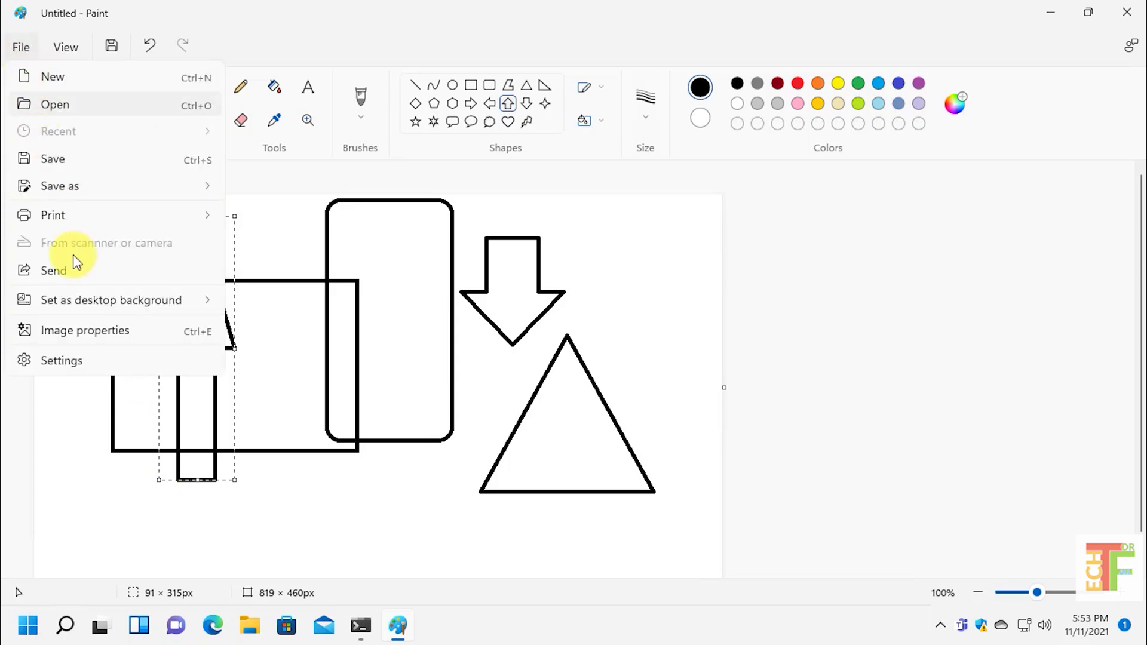
Open About Paint from the File menu, showing version 11.2110.0.0
click(99, 362)
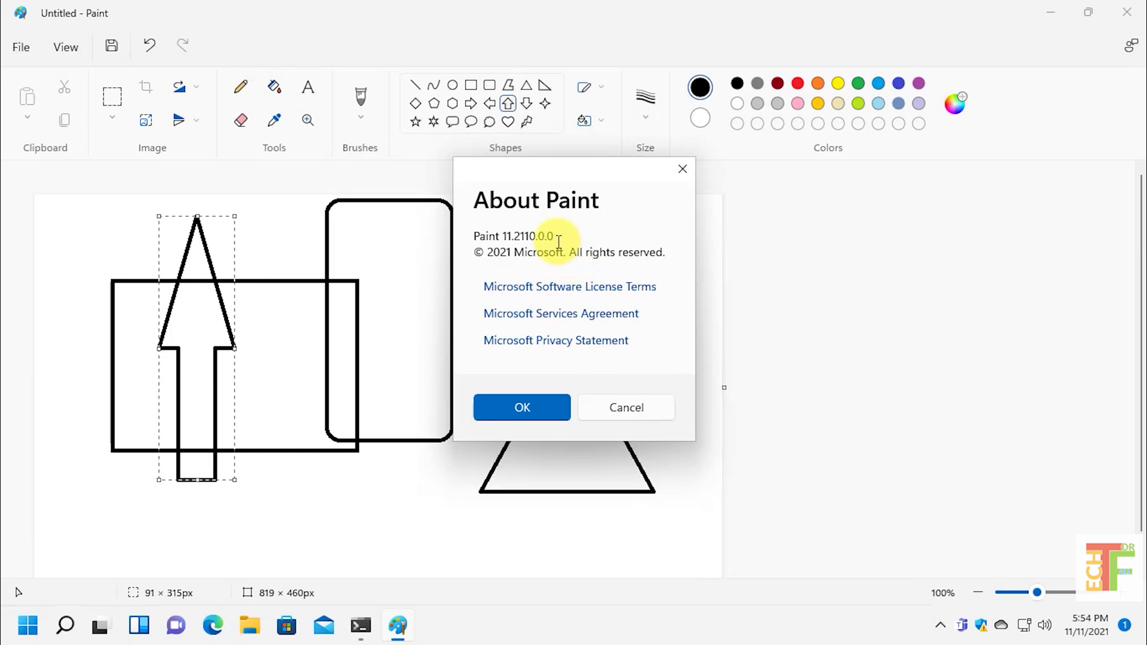